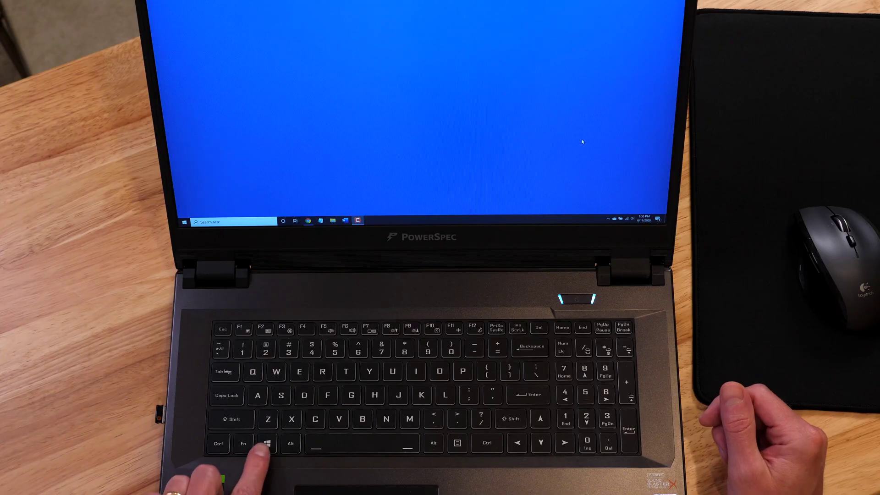
# Toggle the Start menu open and closed a few times, leaving it open.
pyautogui.press('super')
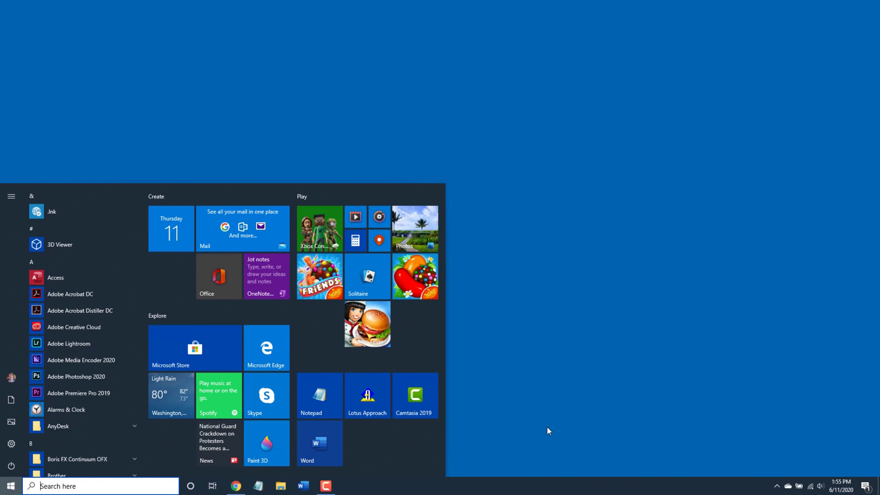
pyautogui.click(9, 490)
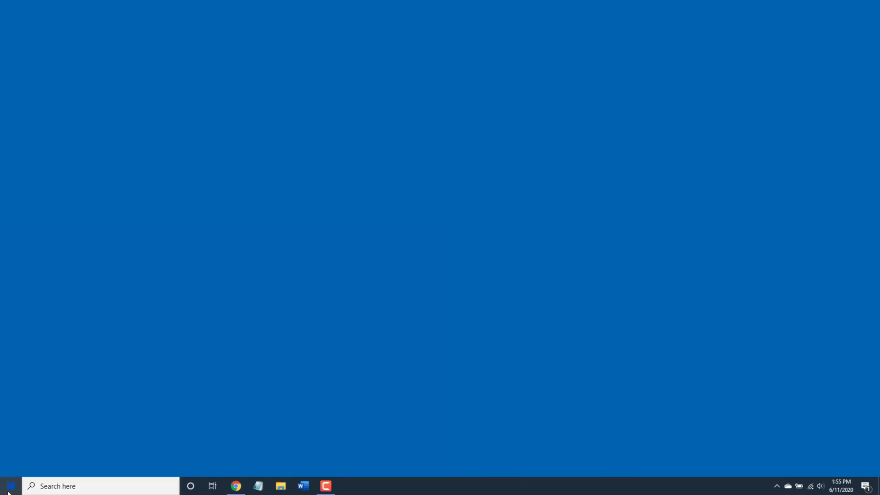
pyautogui.click(9, 492)
pyautogui.click(9, 492)
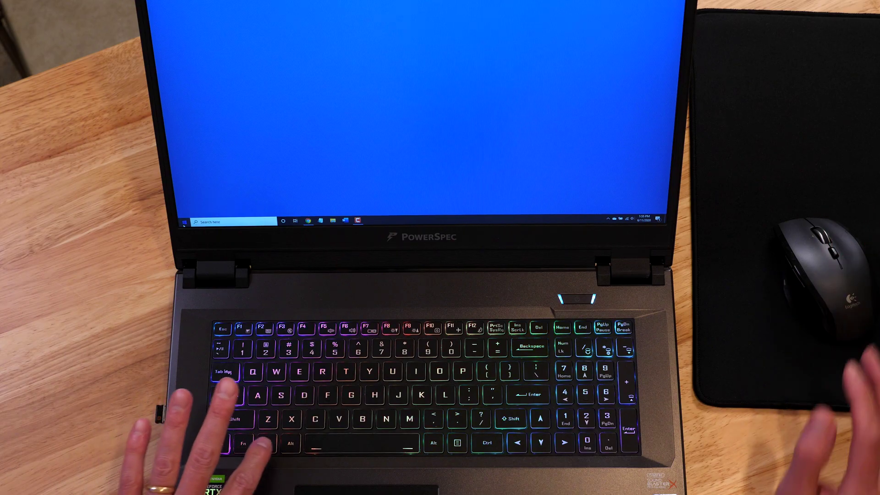
pyautogui.press('super')
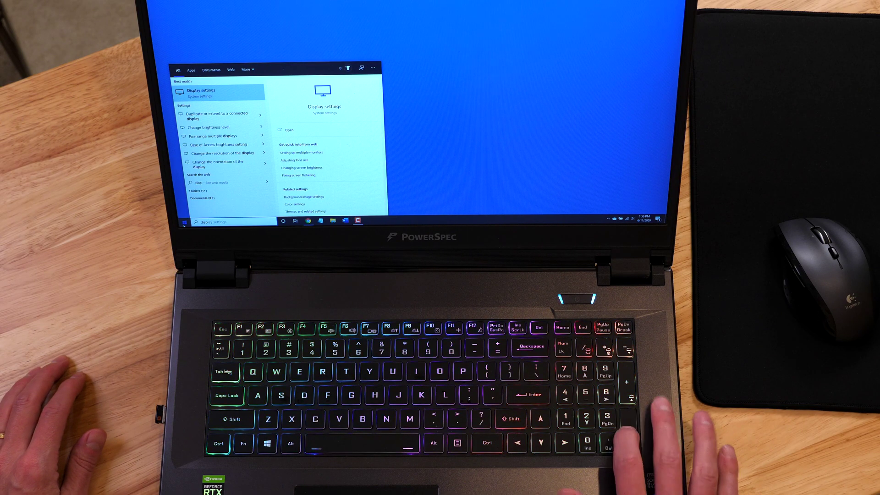
# Open and close Display settings, then reopen Start and arrow down the app list past Access.
pyautogui.press('Return')
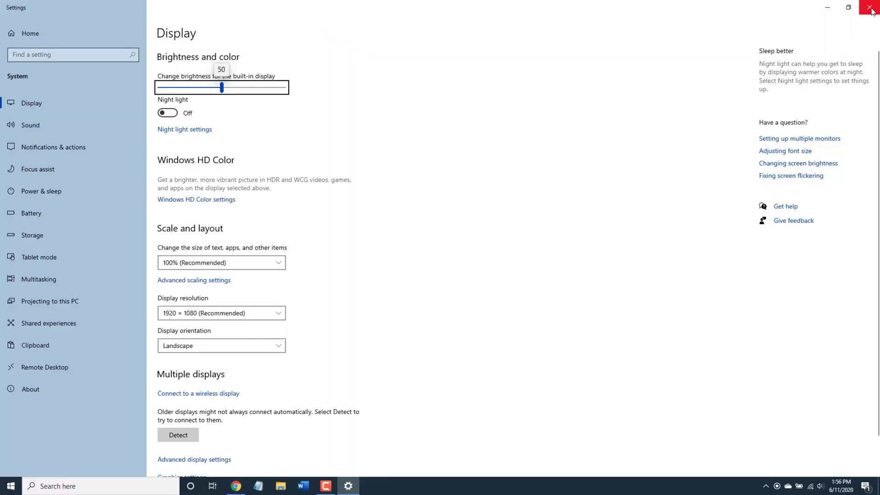
pyautogui.click(872, 10)
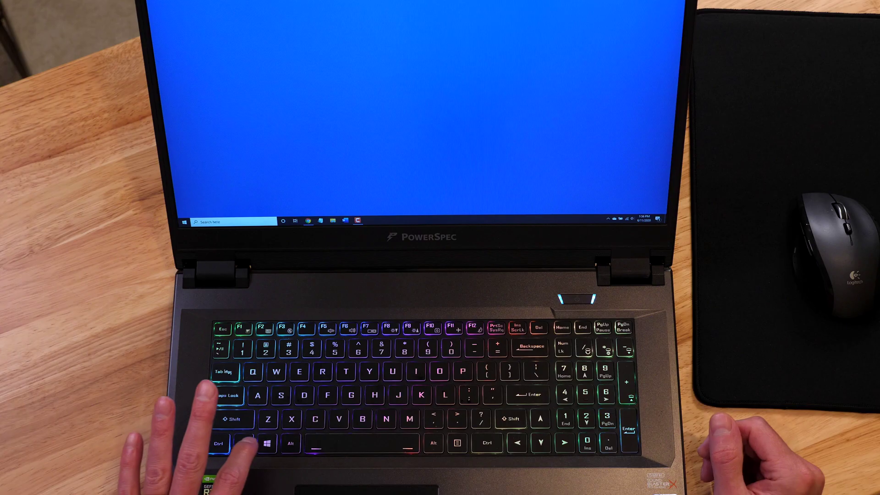
pyautogui.press('super')
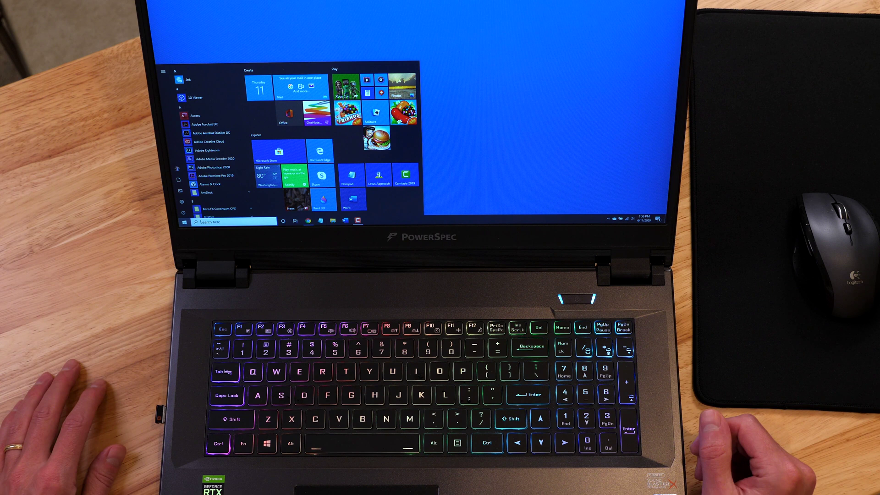
pyautogui.press('Down')
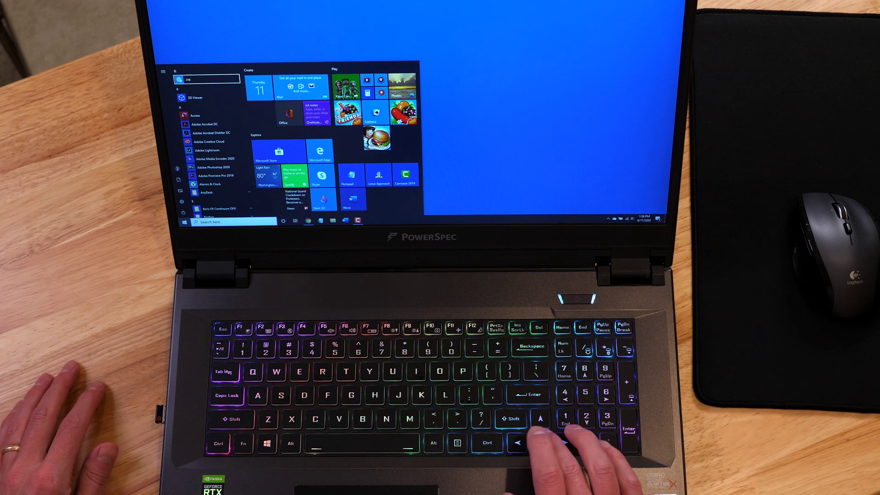
pyautogui.press('Down')
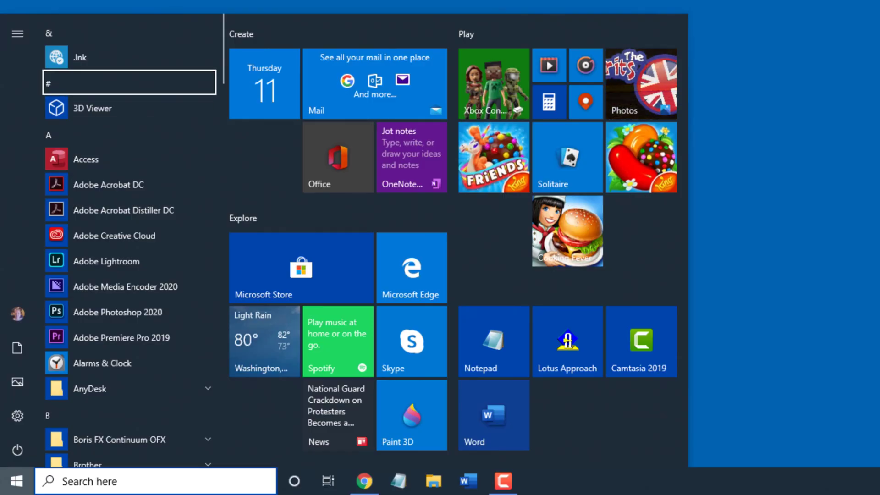
pyautogui.press('Down')
pyautogui.press('Down')
pyautogui.press('Down')
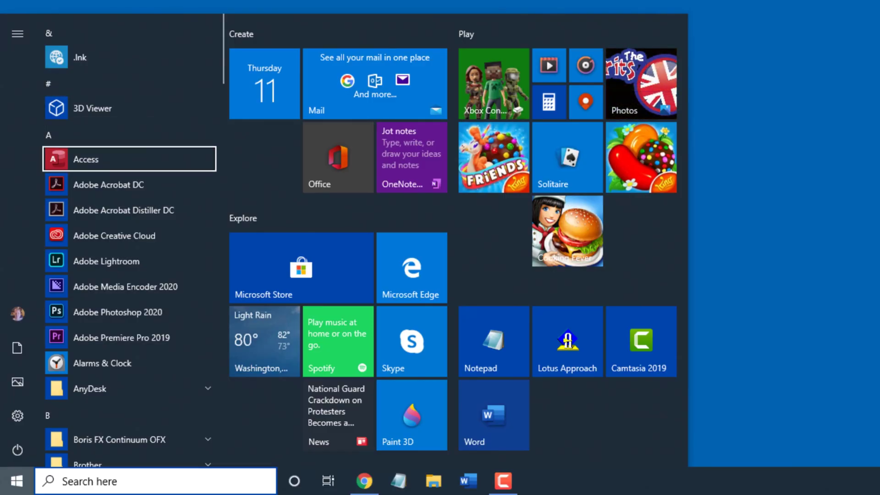
pyautogui.press('Down')
pyautogui.press('Down')
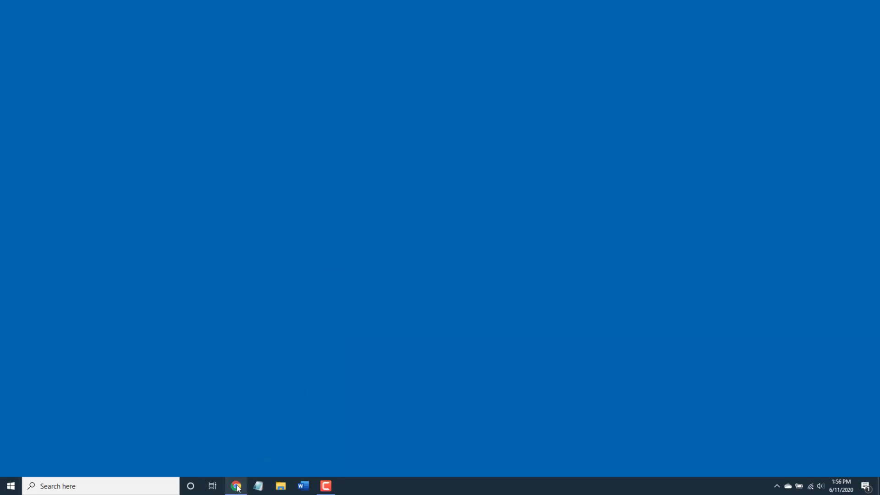
# Bring up Chrome's Amazon page, a blank Notepad and Word's start screen from the taskbar.
pyautogui.click(236, 487)
pyautogui.click(260, 487)
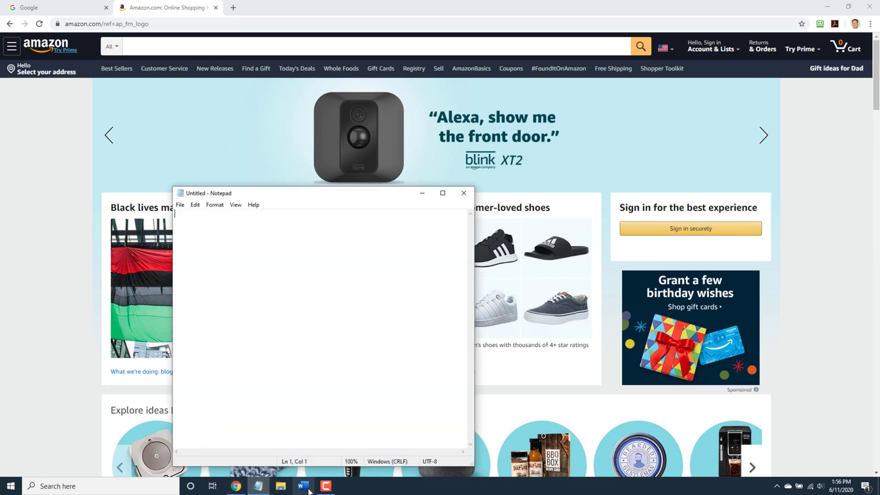
pyautogui.click(303, 487)
pyautogui.moveTo(325, 486)
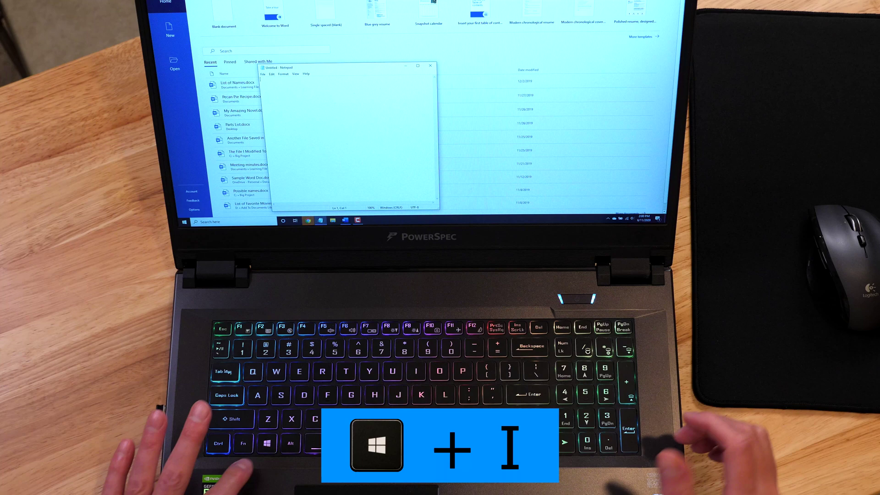
# Open the Windows Settings home page with Win+I.
pyautogui.press('super+i')
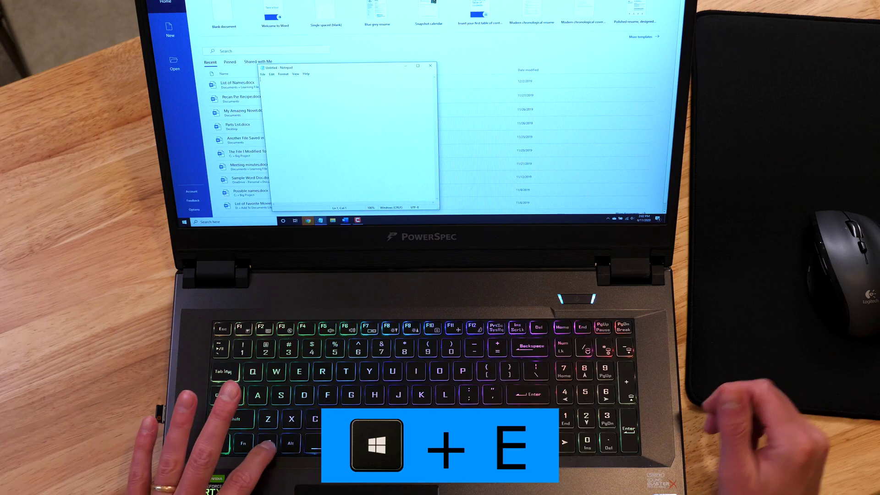
# Open a new File Explorer window at Quick access with Win+E.
pyautogui.press('super+e')
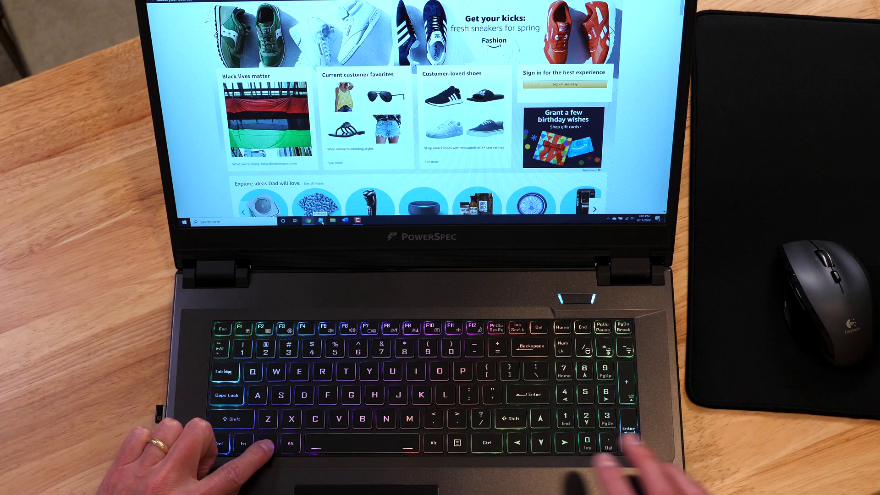
# Bring the blank Notepad window in front of Chrome with Win+2.
pyautogui.press('super+2')
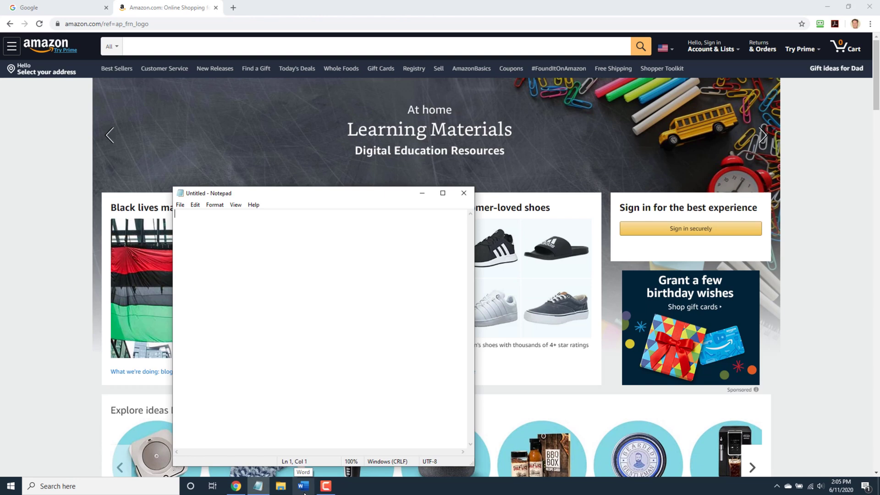
pyautogui.moveTo(336, 491)
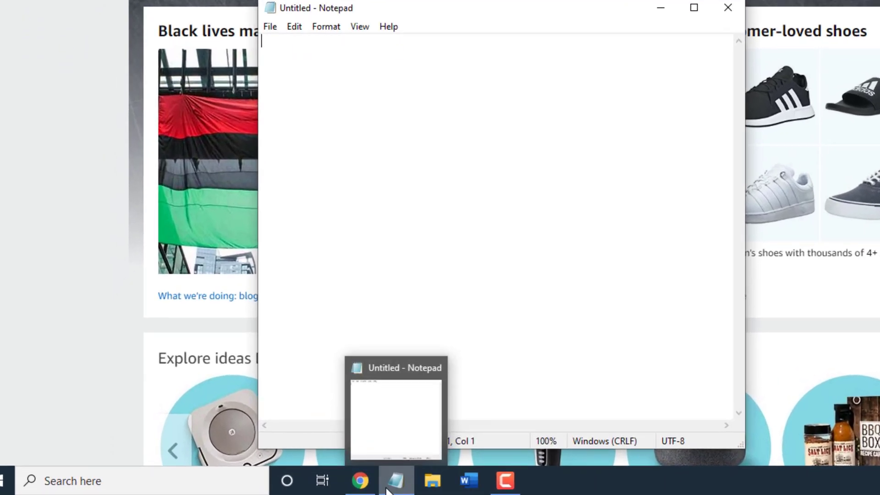
pyautogui.moveTo(240, 486)
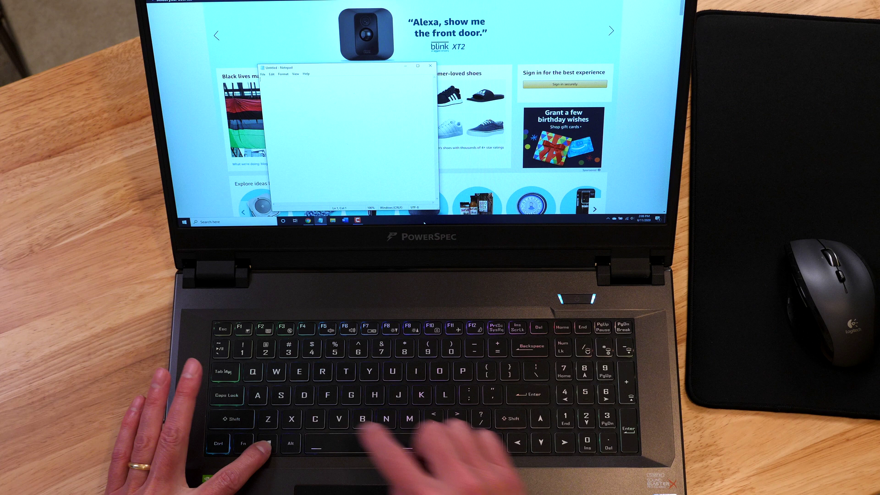
pyautogui.press('super+Down')
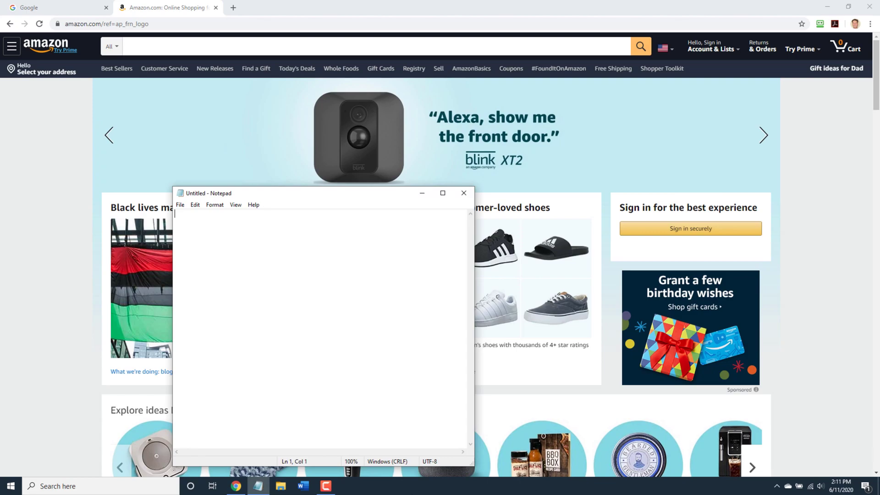
# Save a full-screen screenshot to the Screenshots folder with Win+PrtSc.
pyautogui.press('super+Print')
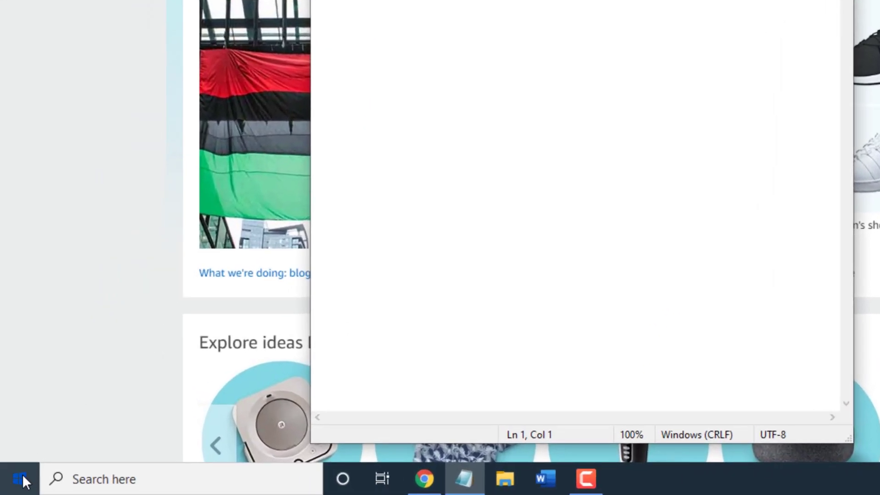
# Open the Pictures folder from the Start menu and maximize its File Explorer window.
pyautogui.click(22, 474)
pyautogui.moveTo(27, 433)
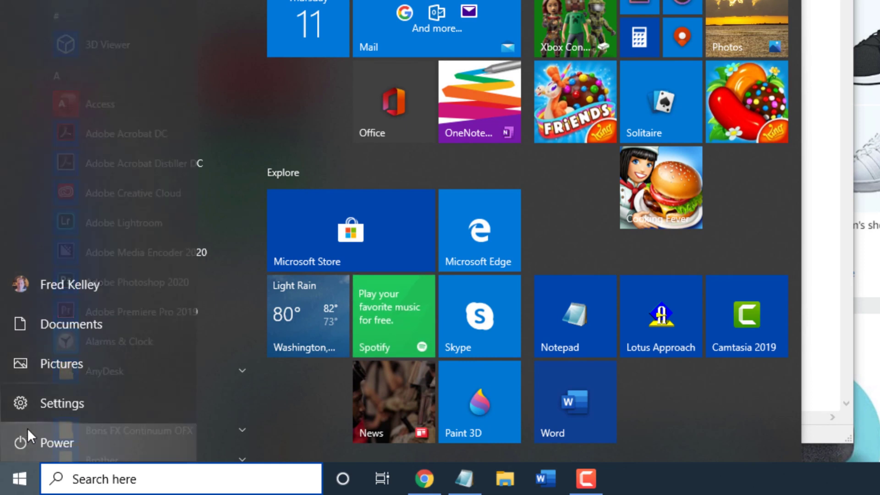
pyautogui.click(18, 365)
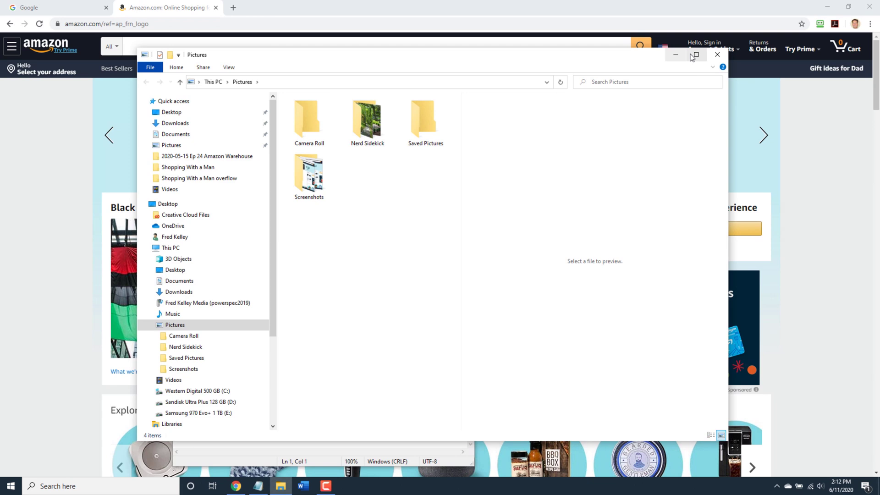
pyautogui.click(695, 55)
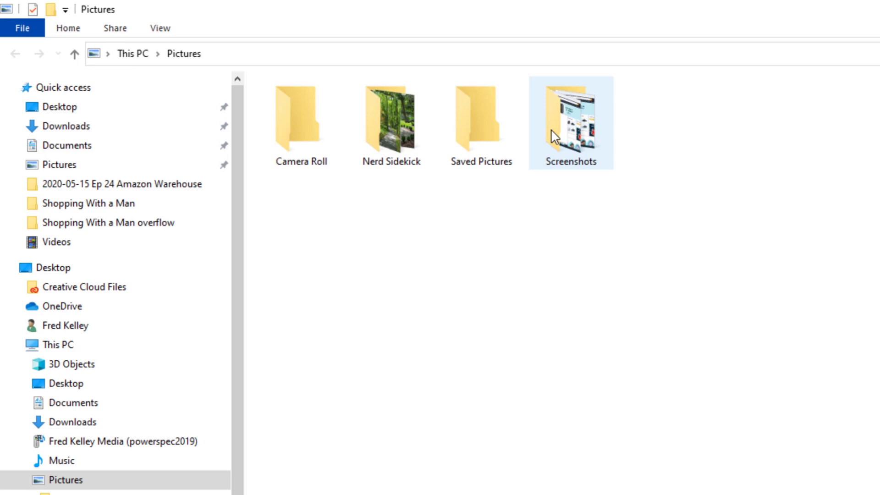
# Open the Screenshots folder, view Screenshot (2).png in Photos, then close Photos.
pyautogui.doubleClick(554, 136)
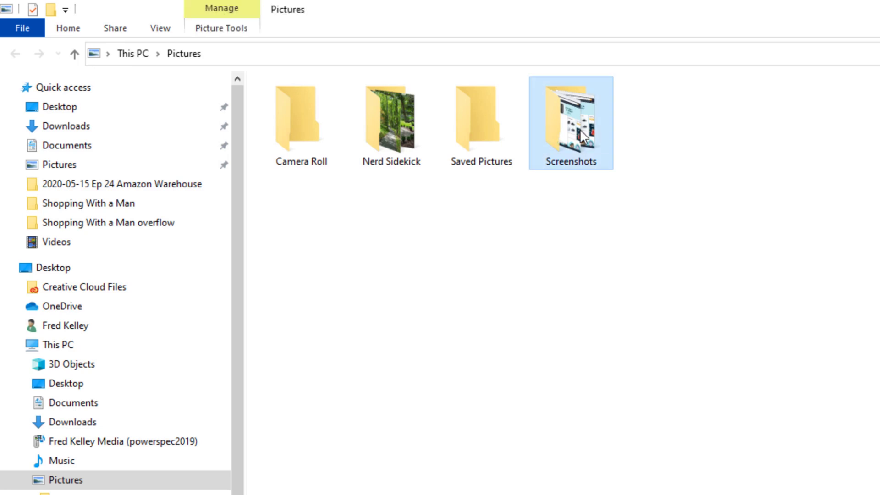
pyautogui.doubleClick(296, 108)
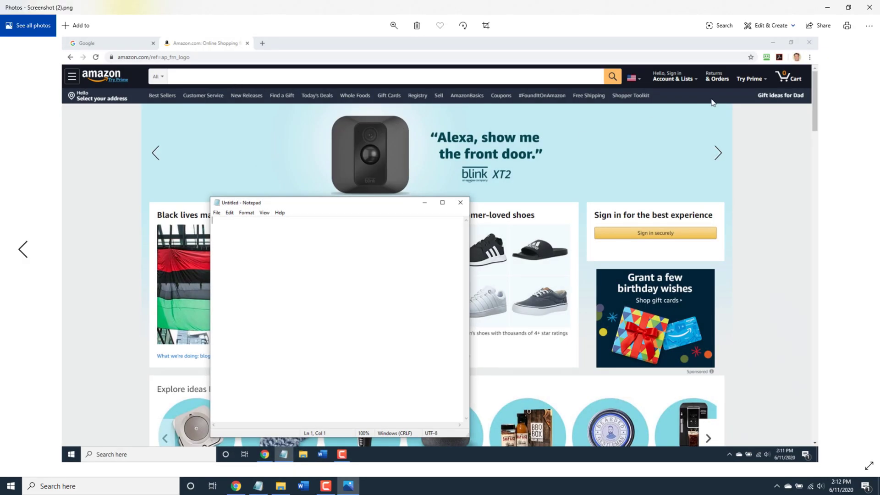
pyautogui.click(869, 7)
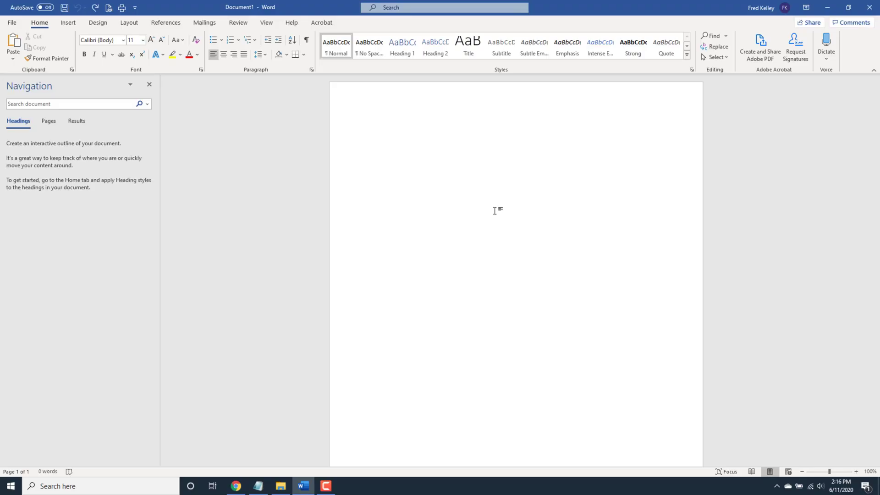
# Paste the clipboard screenshot of the Screenshots folder into Document1 with Ctrl+V.
pyautogui.hotkey('ctrl', 'v')
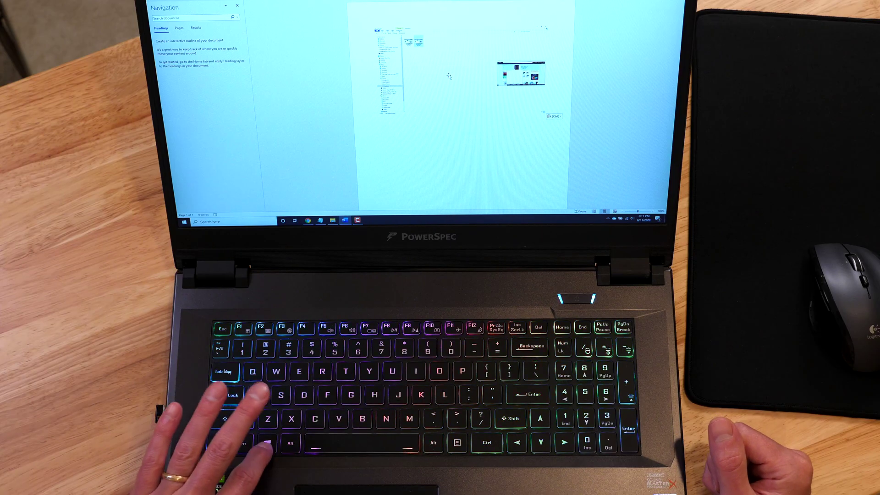
# Bring up the Win+X quick-link menu listing Device Manager, Task Manager and other system tools.
pyautogui.press('super+x')
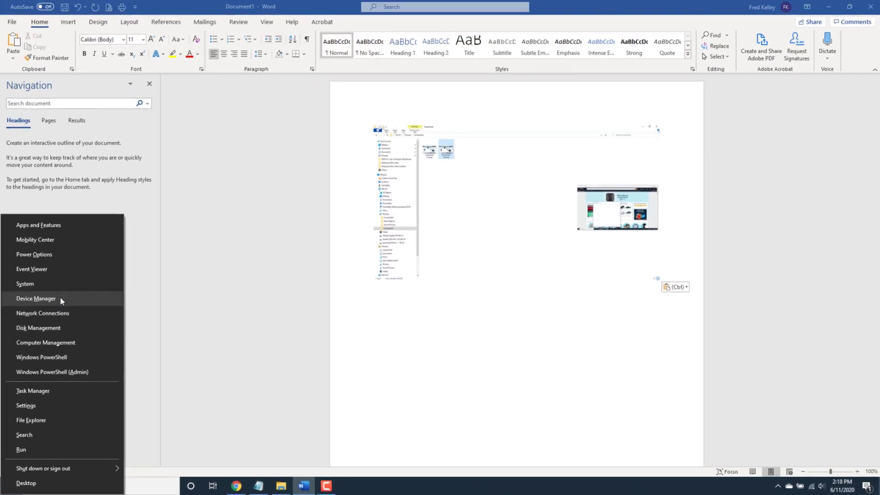
# Launch Windows Settings from the quick-link menu, then reopen that menu with Win+X.
pyautogui.click(98, 179)
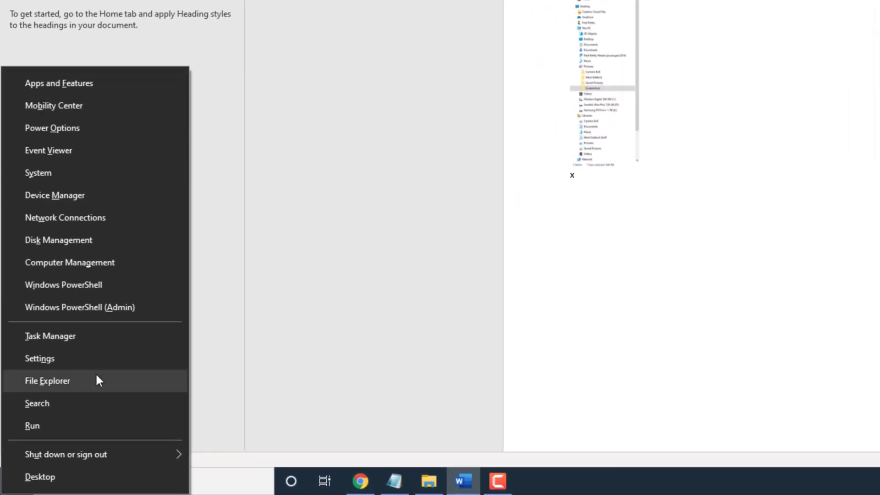
pyautogui.click(90, 361)
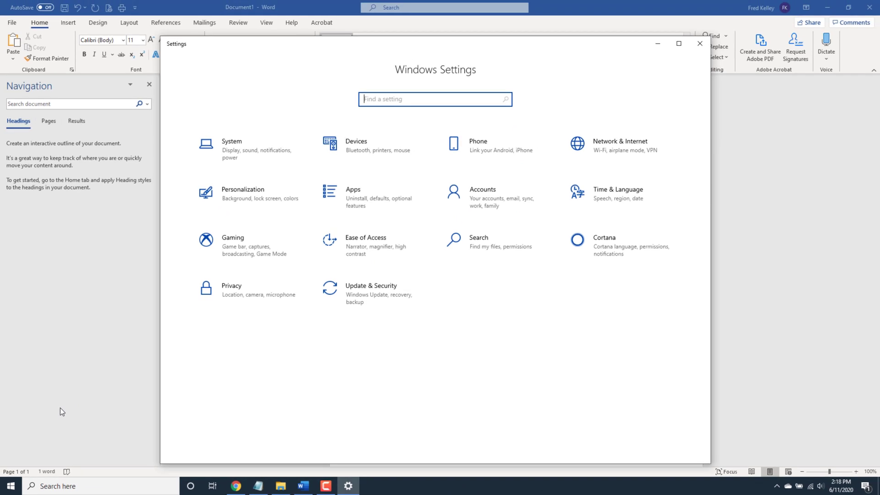
pyautogui.press('super+x')
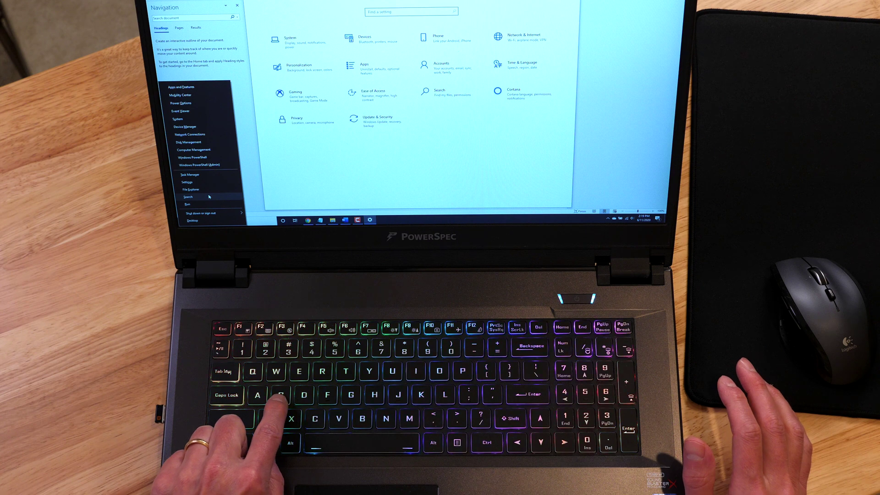
pyautogui.press('s')
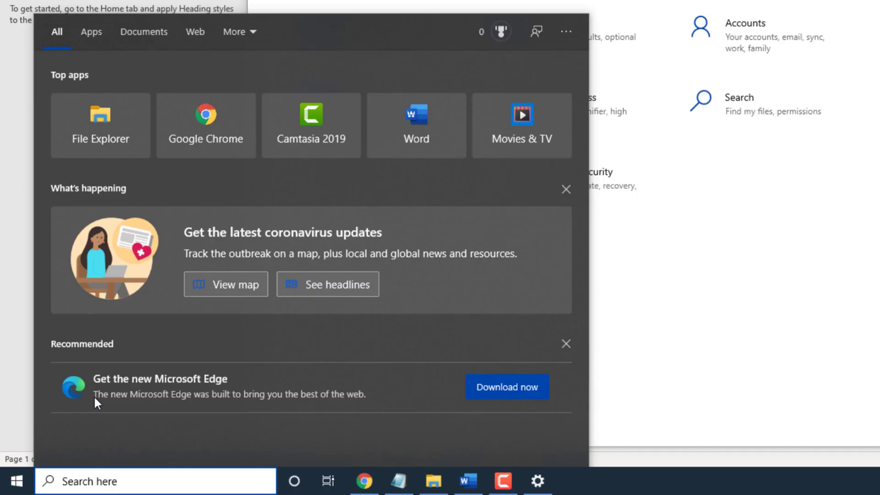
pyautogui.press('super+x')
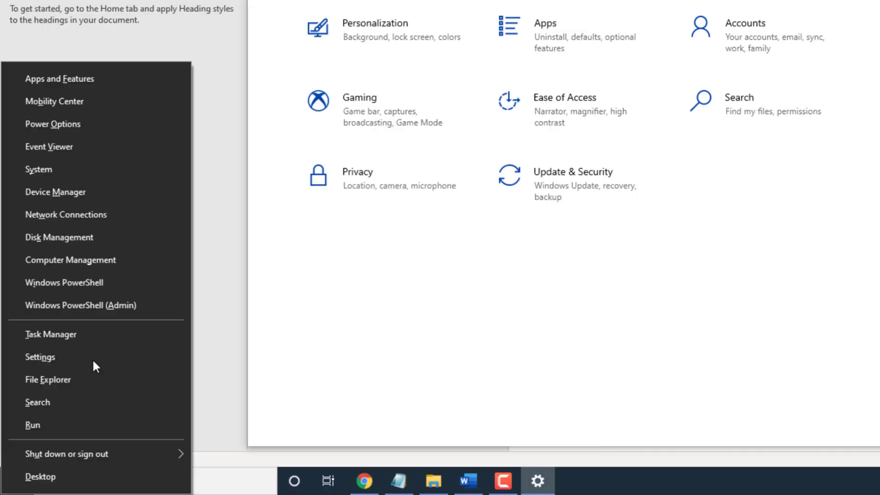